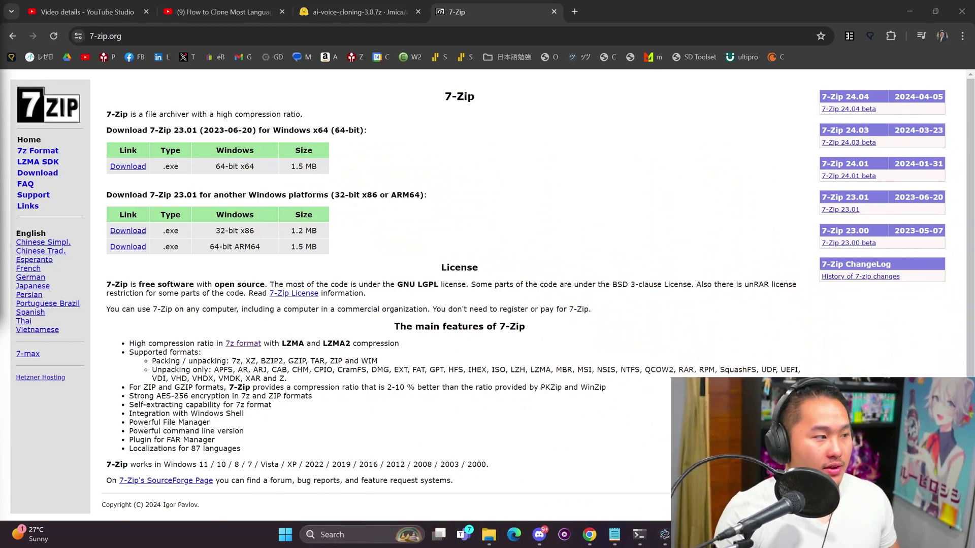
# Bring the 7-Zip download page forward and close the 7-Zip 23.01 x64 setup without installing.
pyautogui.click(450, 176)
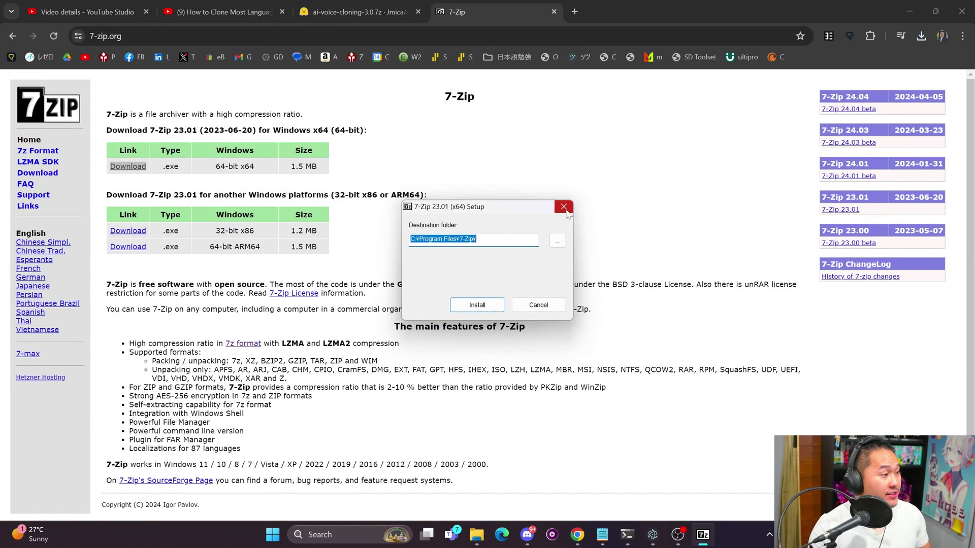
pyautogui.click(563, 207)
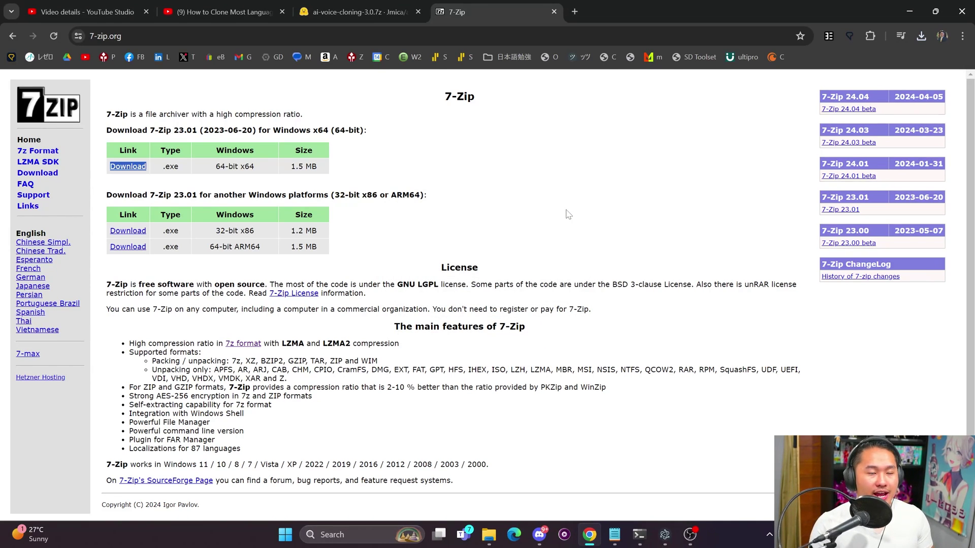
# Switch to the ai-voice-cloning-3.0.7z Hugging Face page and briefly highlight its title and license text.
pyautogui.click(325, 6)
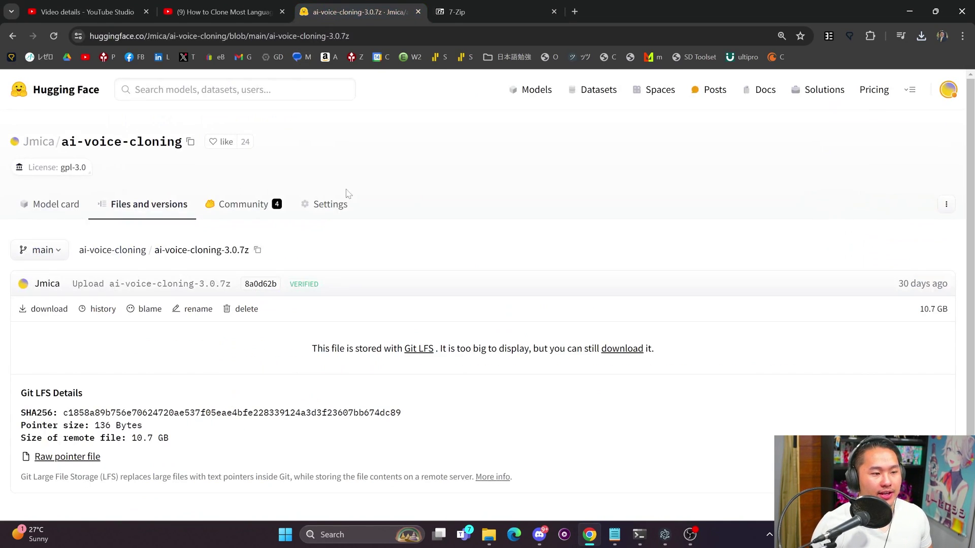
pyautogui.moveTo(88, 167); pyautogui.dragTo(10, 142)
pyautogui.click(429, 147)
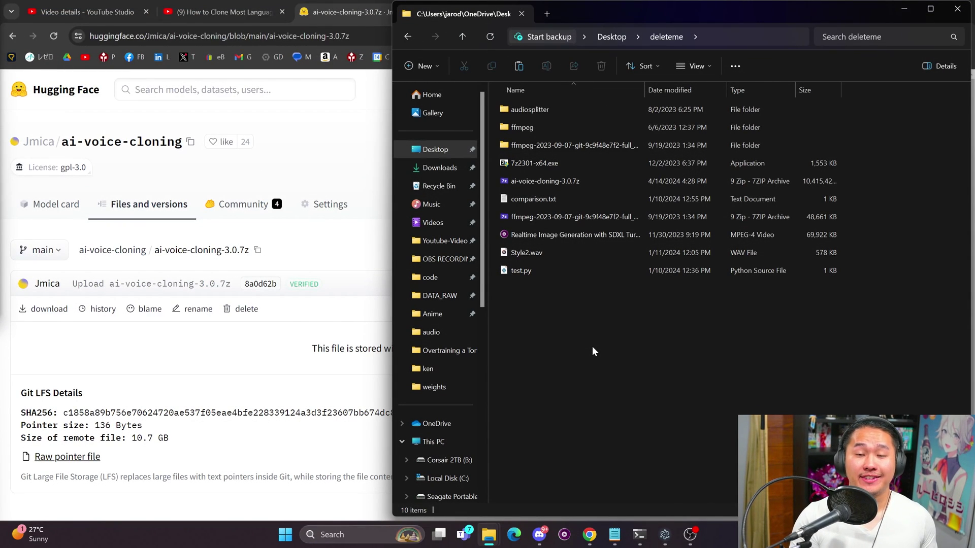
# Move the Explorer window left over the browser and select ai-voice-cloning-3.0.7z.
pyautogui.click(599, 180)
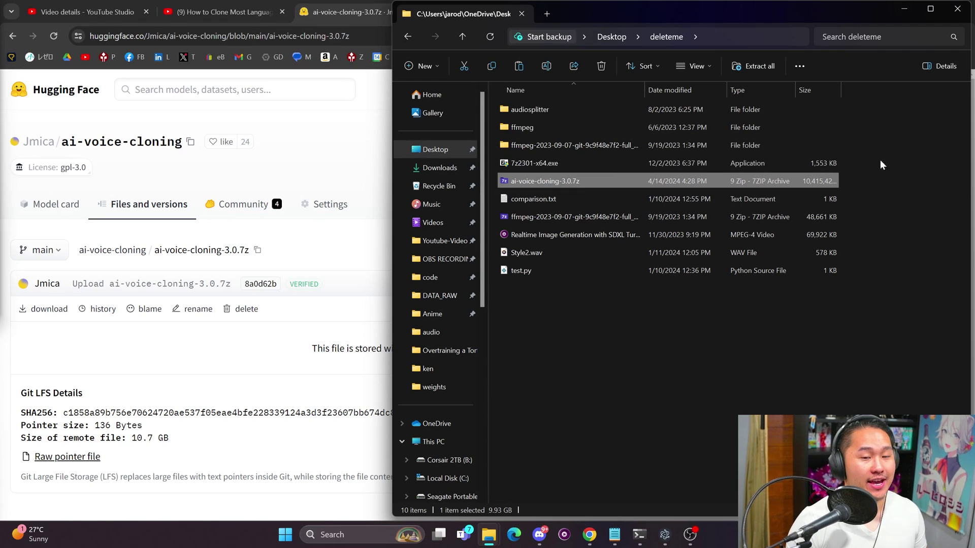
pyautogui.click(801, 282)
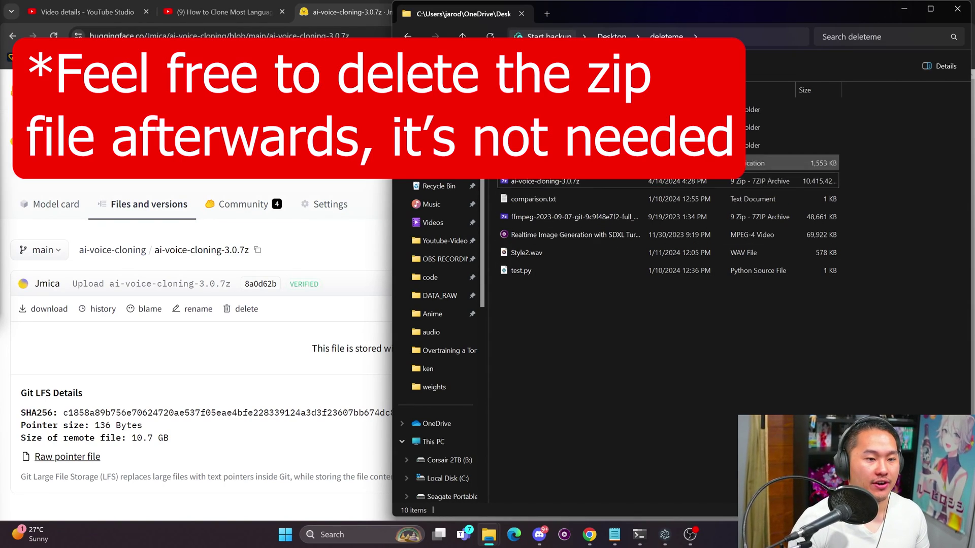
pyautogui.moveTo(632, 13); pyautogui.dragTo(282, 17)
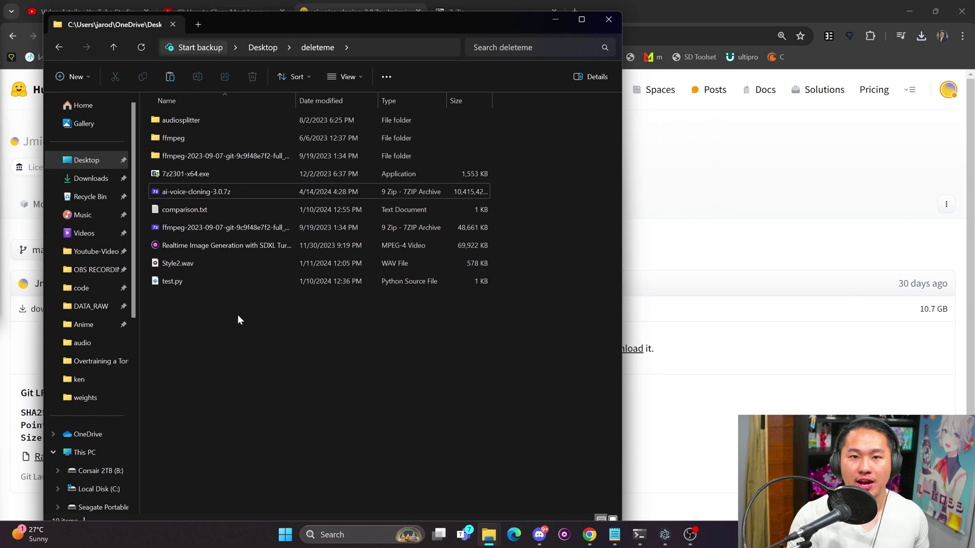
pyautogui.click(237, 191)
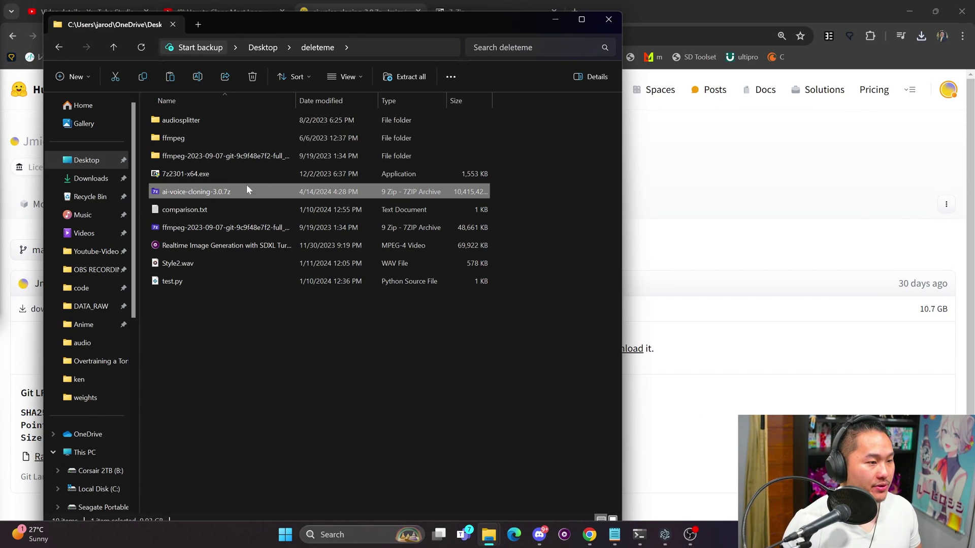
# Browse This PC and Local Disk (C:), then return to deleteme and reselect ai-voice-cloning-3.0.7z.
pyautogui.click(73, 453)
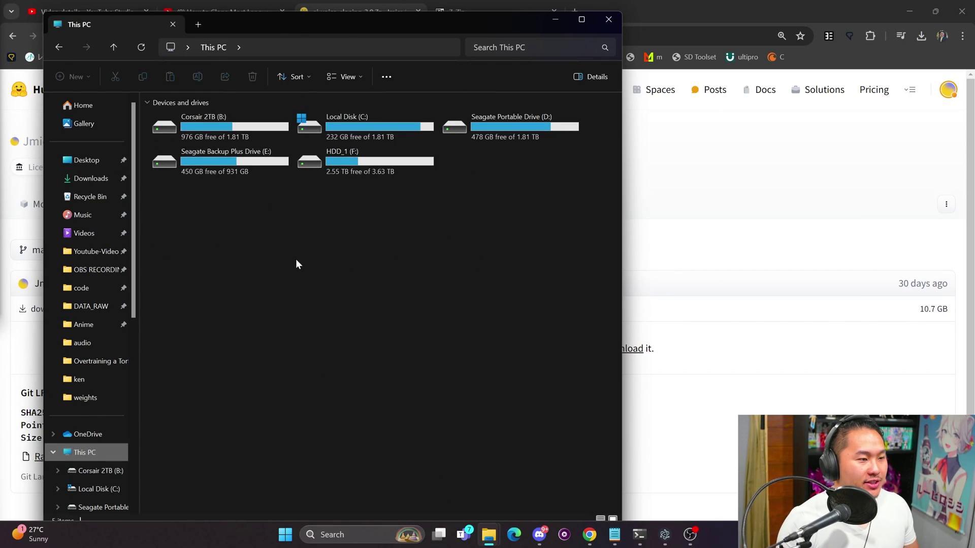
pyautogui.doubleClick(388, 129)
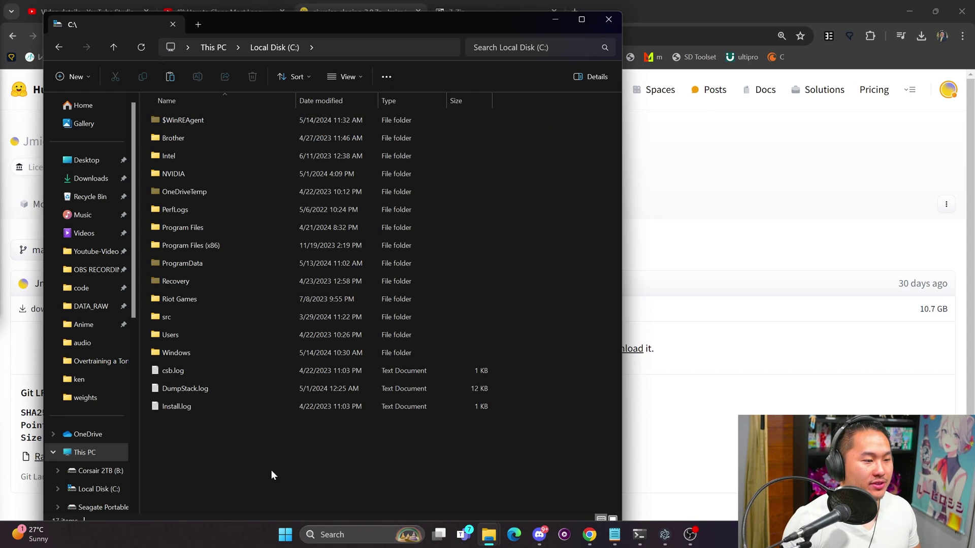
pyautogui.click(192, 353)
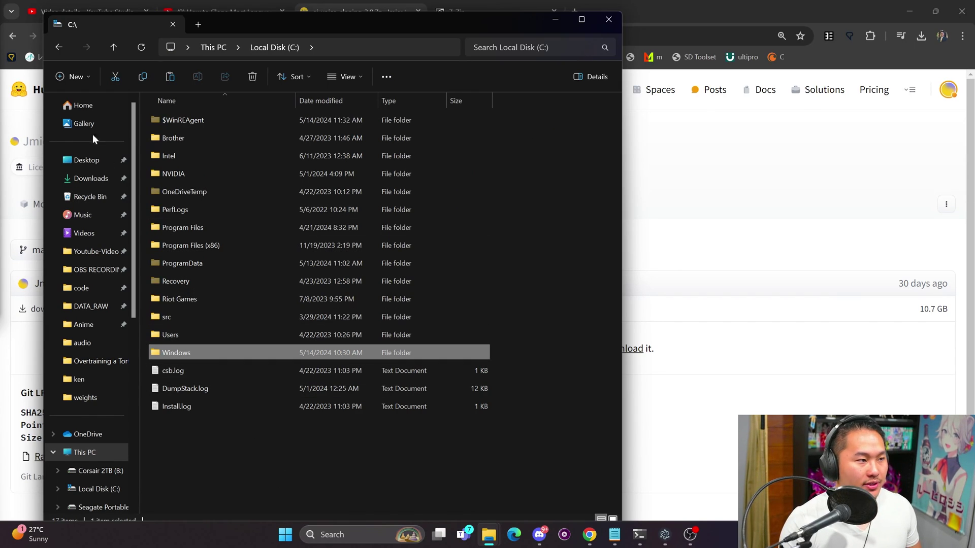
pyautogui.click(56, 47)
pyautogui.click(60, 47)
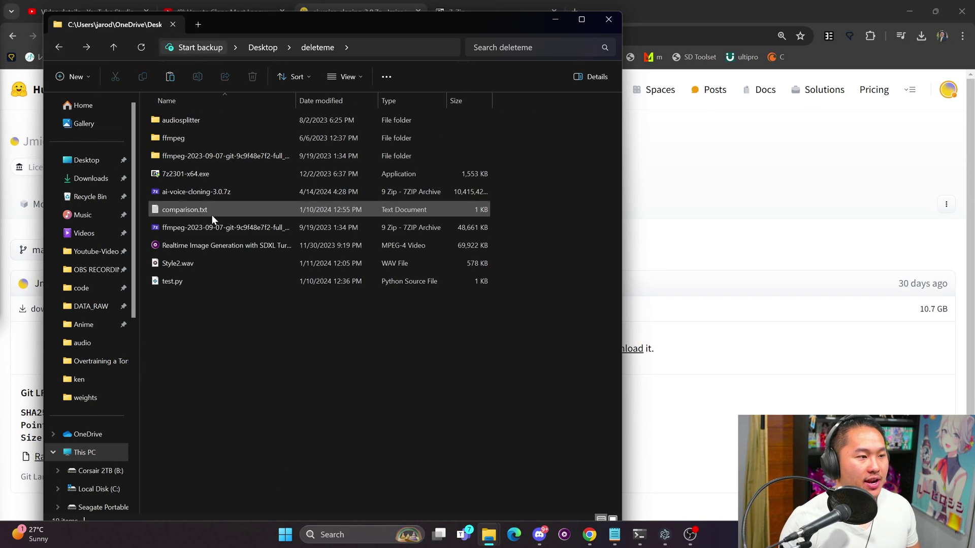
pyautogui.click(224, 226)
pyautogui.click(234, 191)
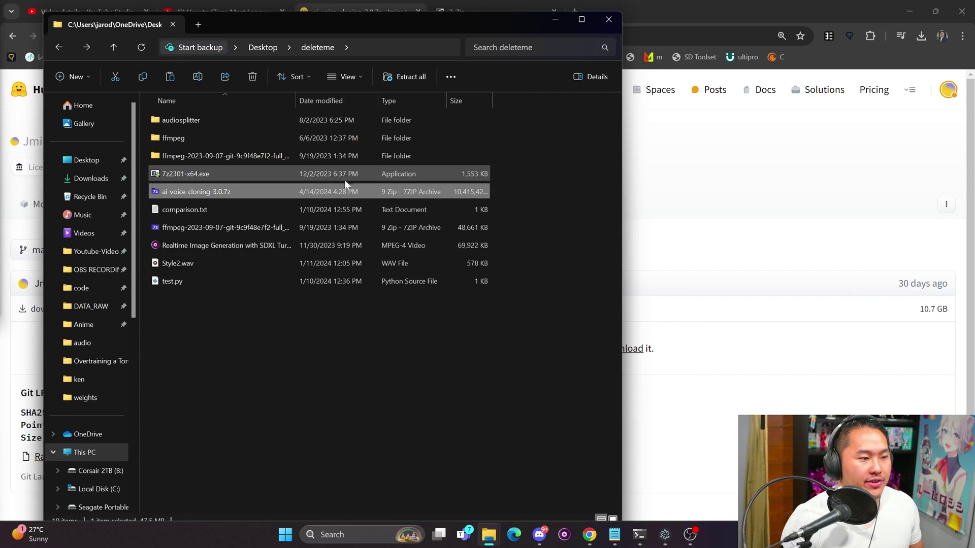
# Use the archive's 7-Zip menu to run Extract to "ai-voice-cloning-3.0\".
pyautogui.rightClick(253, 191)
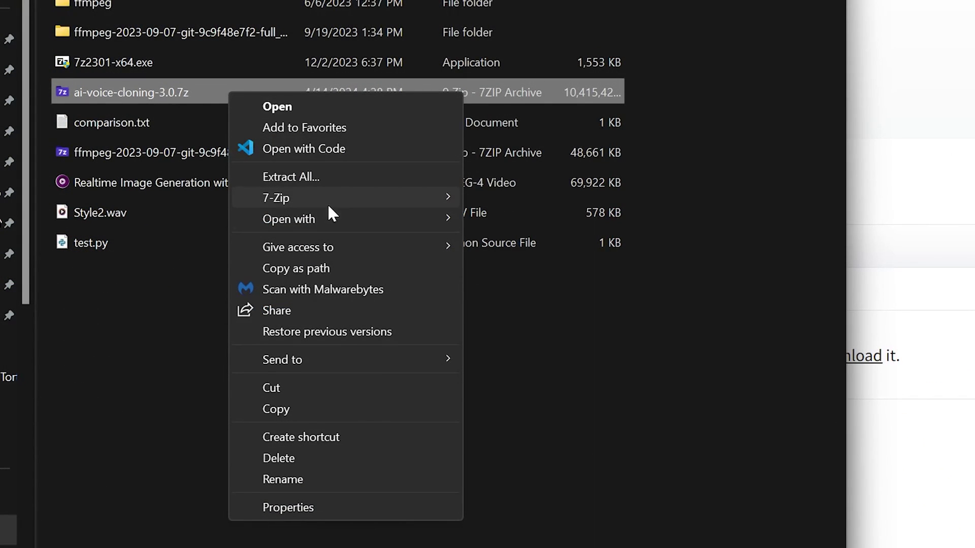
pyautogui.moveTo(319, 255)
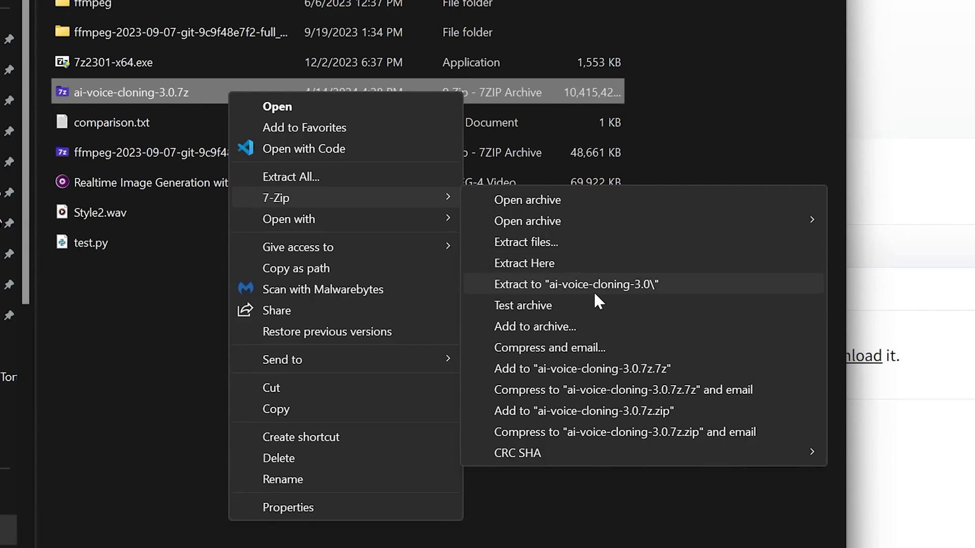
pyautogui.click(678, 285)
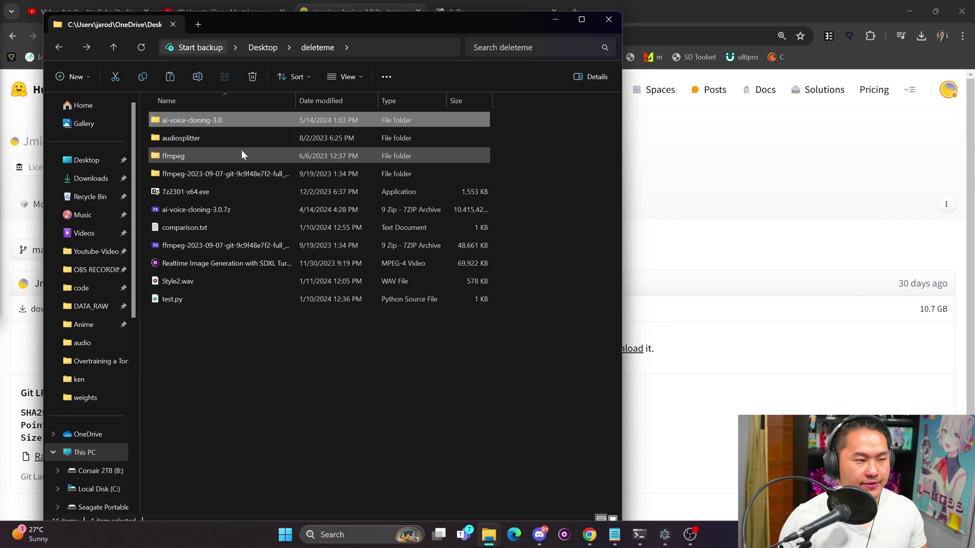
# Open the ai-voice-cloning-3.0 folder and run start.bat to start the voice cloning server.
pyautogui.doubleClick(239, 119)
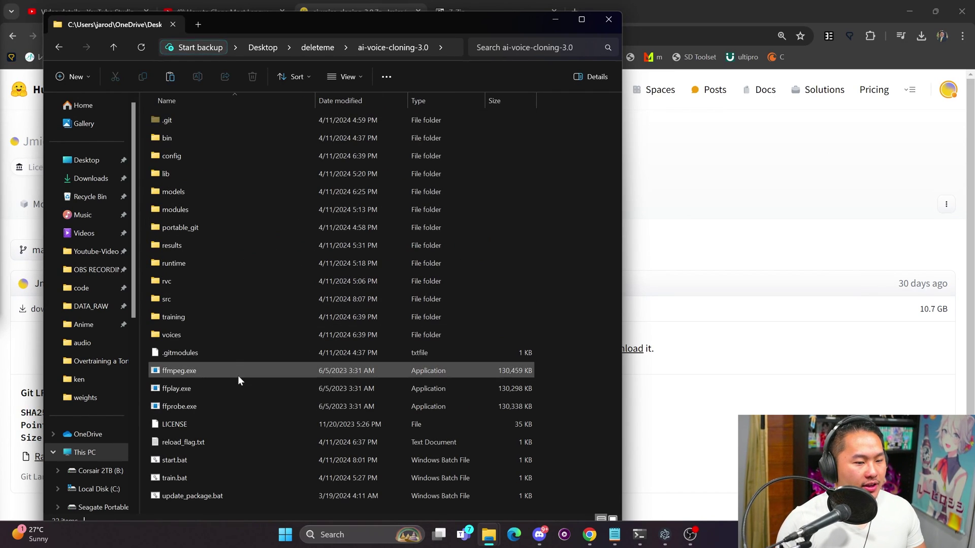
pyautogui.click(199, 464)
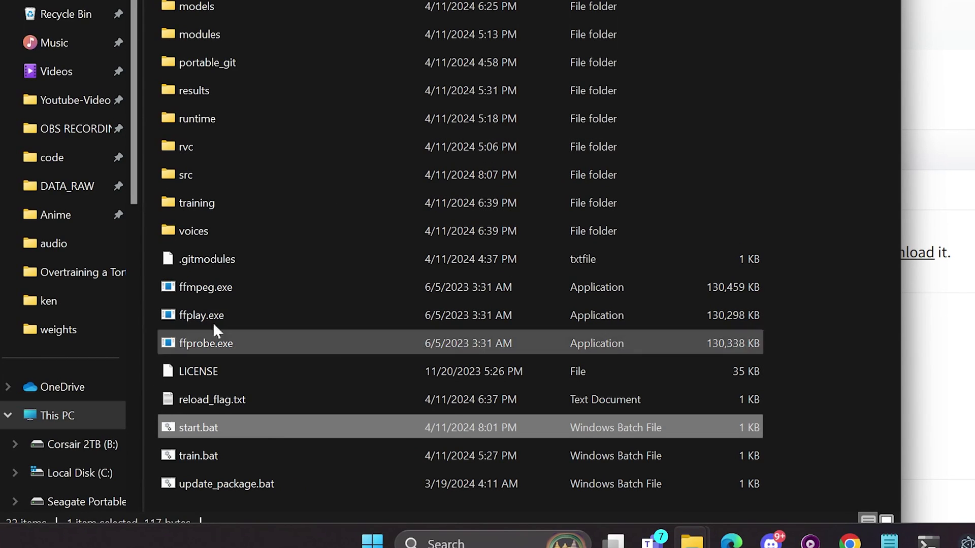
pyautogui.doubleClick(247, 427)
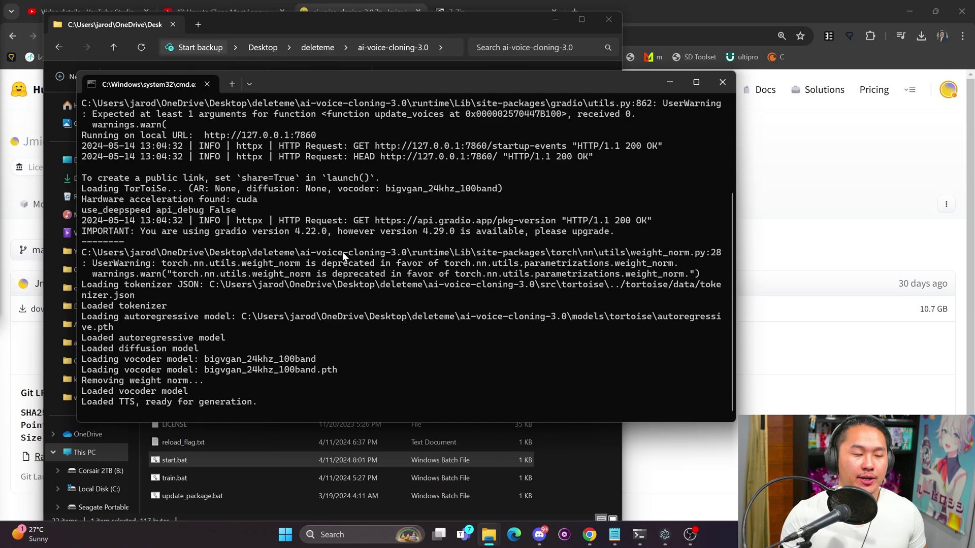
pyautogui.moveTo(266, 402); pyautogui.dragTo(96, 398)
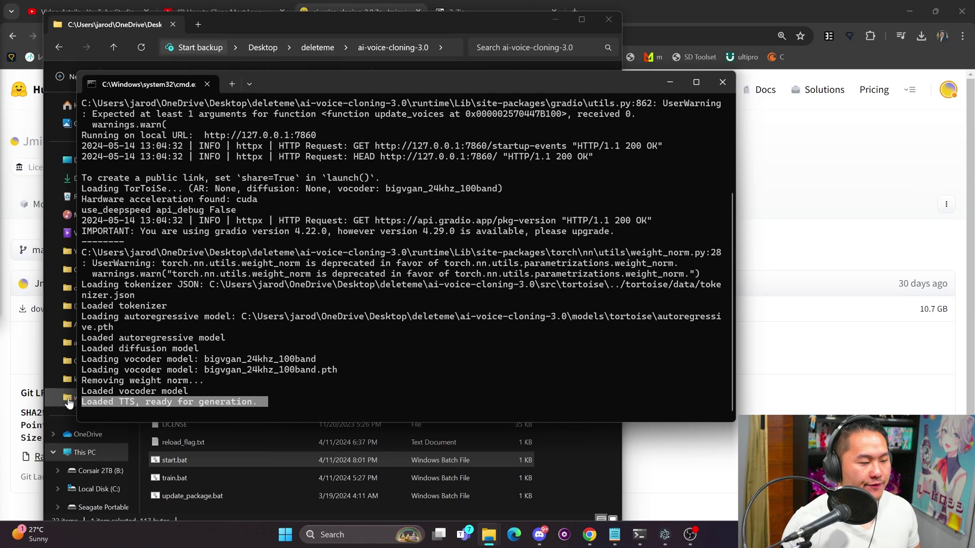
pyautogui.click(264, 403)
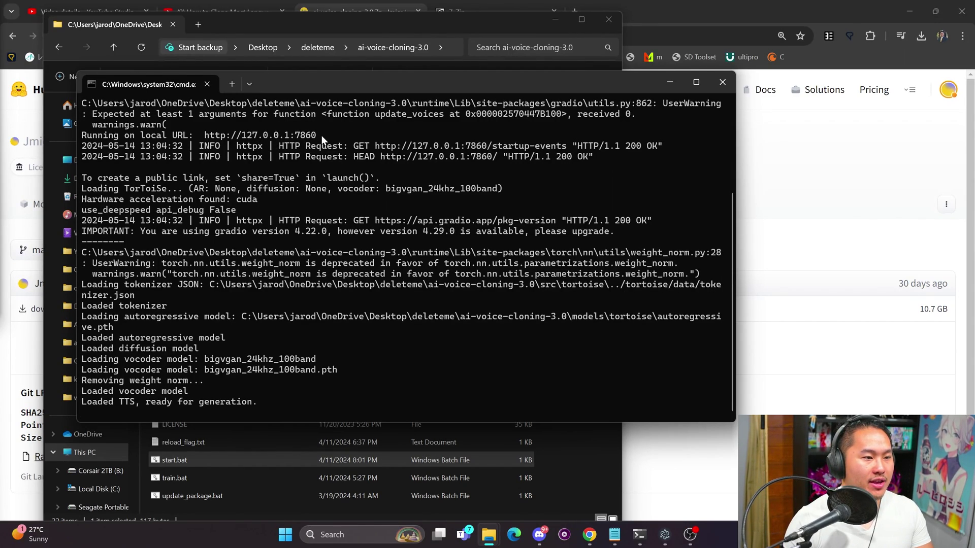
pyautogui.moveTo(321, 135); pyautogui.dragTo(231, 140)
pyautogui.hotkey('ctrl', 'c')
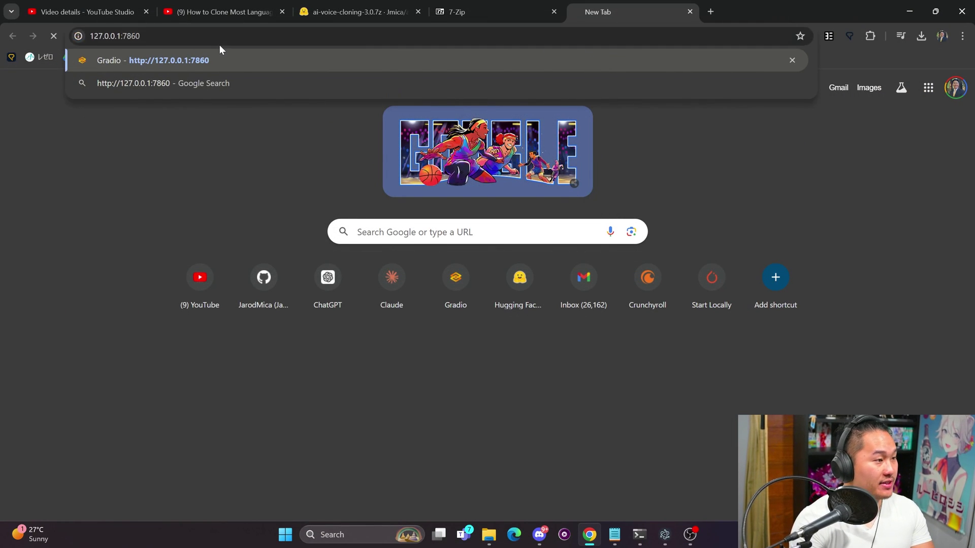
# Load 127.0.0.1:7860, generate the 'Your prompt here.' clip, check the console log, and play the output.
pyautogui.press('Return')
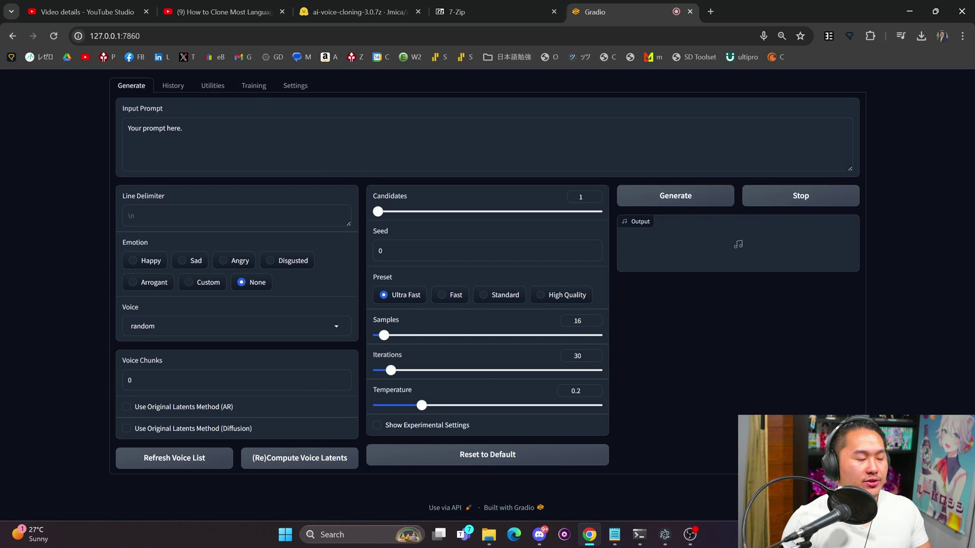
pyautogui.click(658, 196)
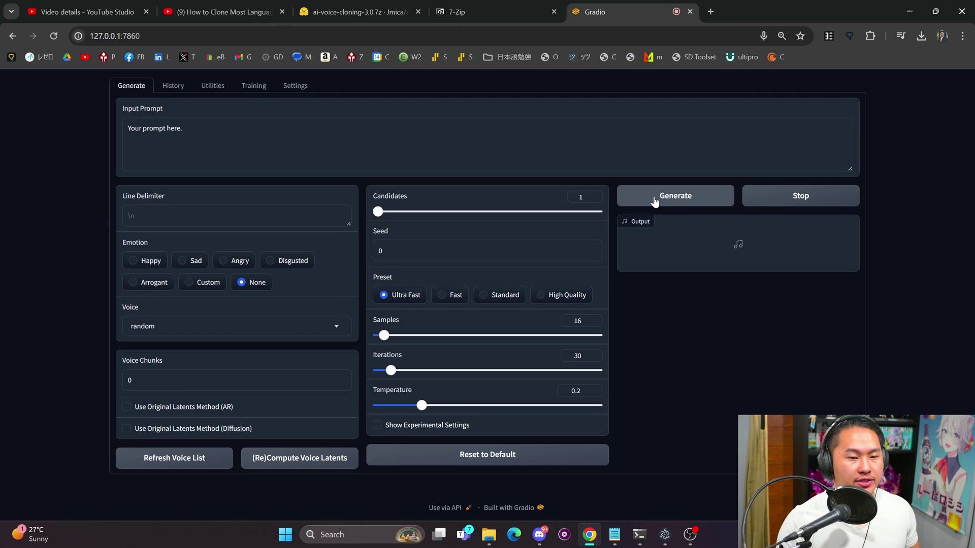
pyautogui.moveTo(636, 533)
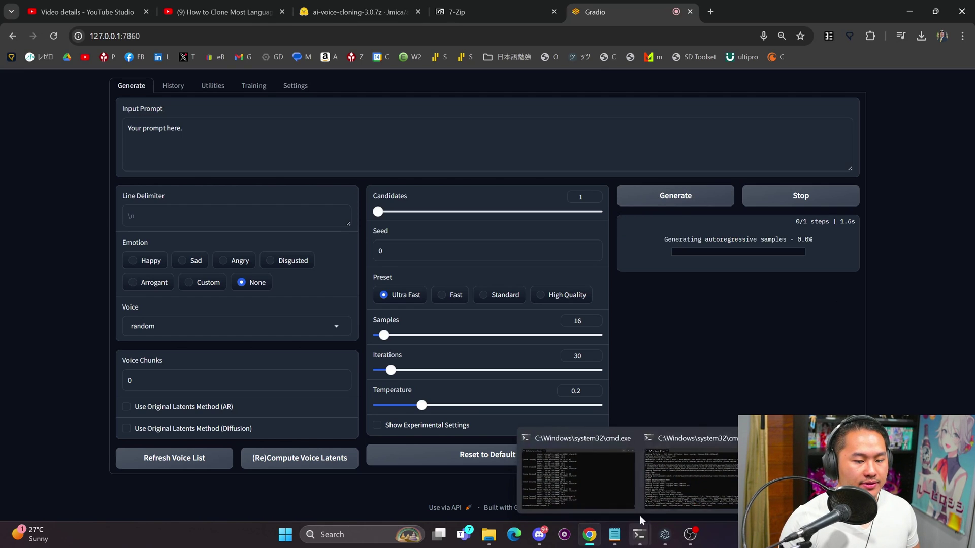
pyautogui.click(576, 472)
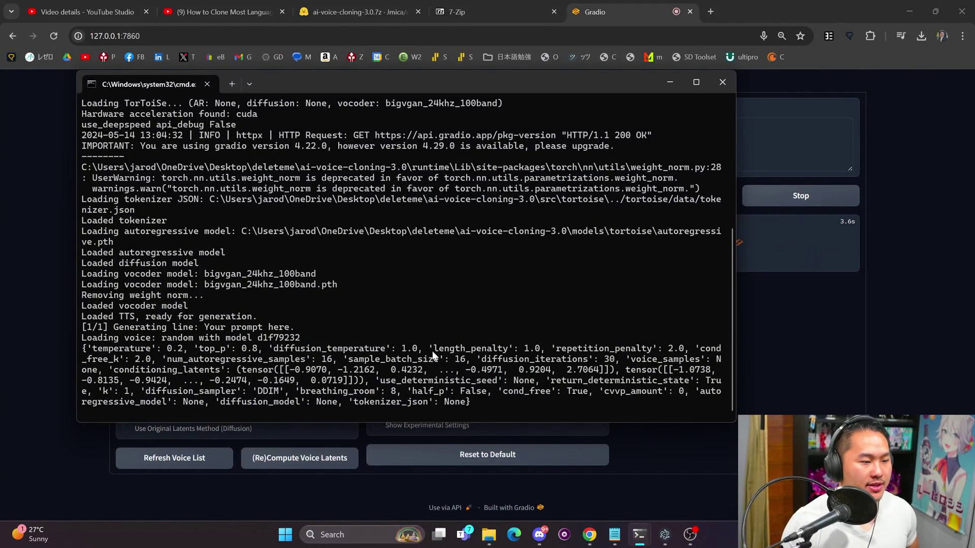
pyautogui.moveTo(487, 403); pyautogui.dragTo(62, 324)
pyautogui.click(329, 306)
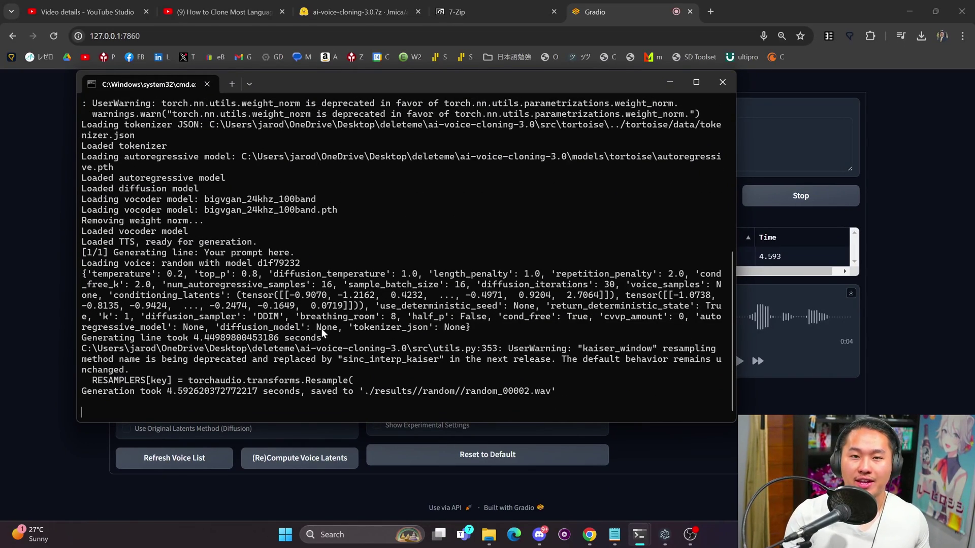
pyautogui.click(903, 399)
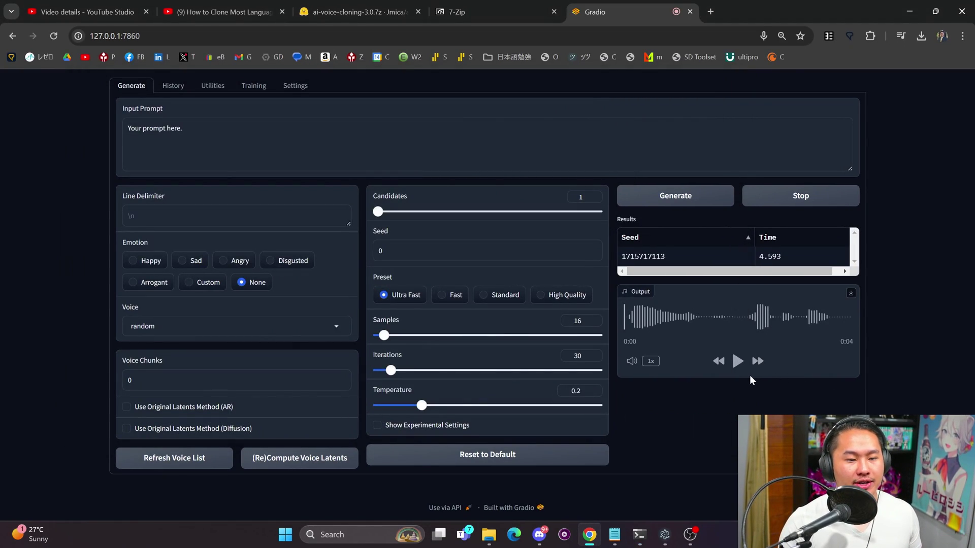
pyautogui.click(739, 364)
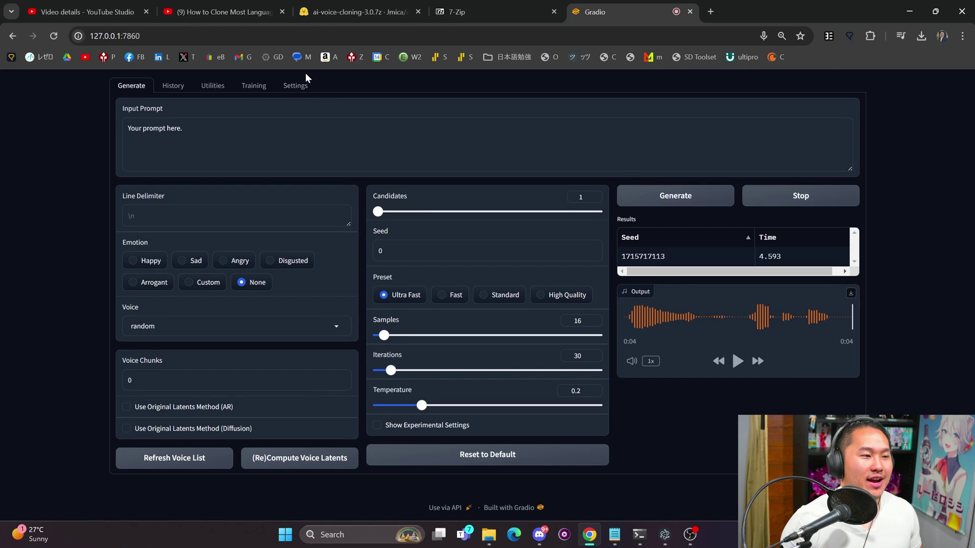
pyautogui.click(304, 87)
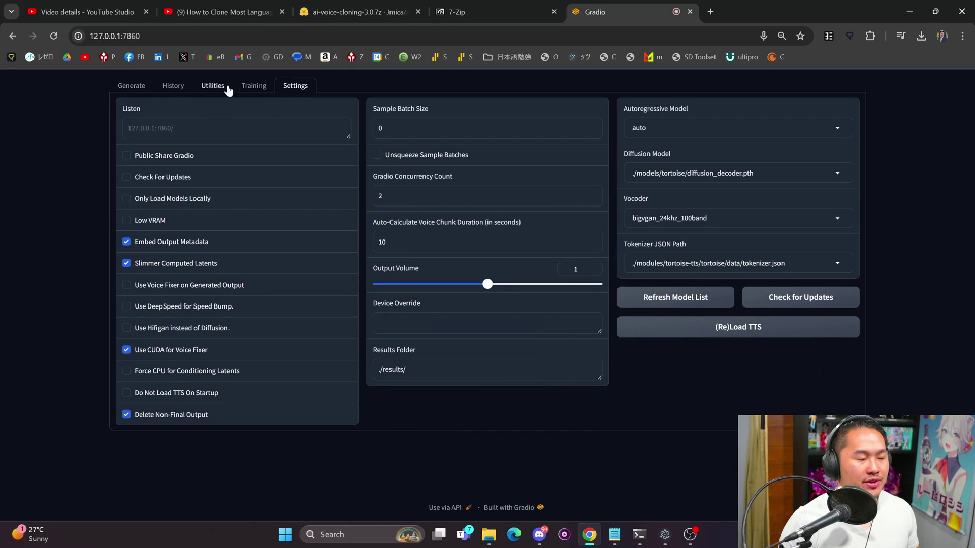
pyautogui.click(254, 88)
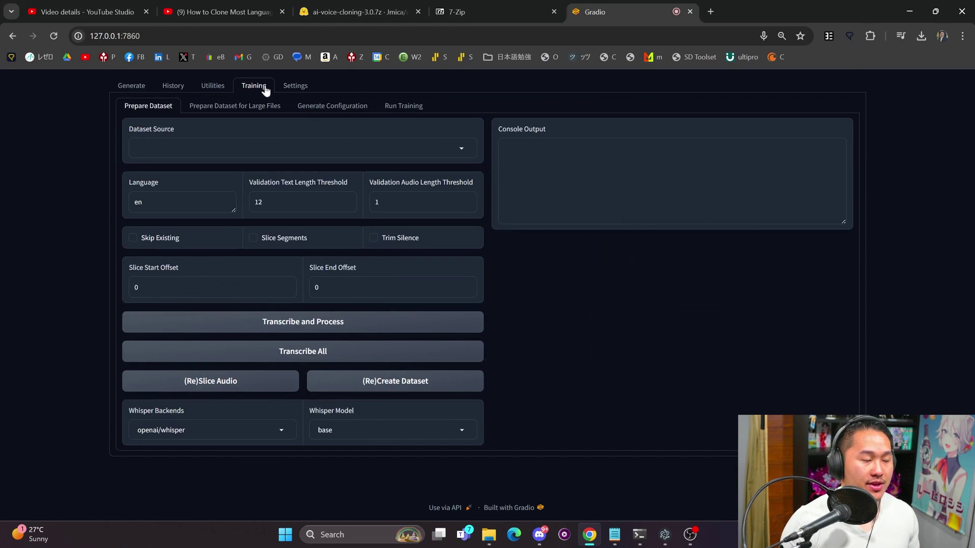
pyautogui.click(303, 87)
pyautogui.click(131, 87)
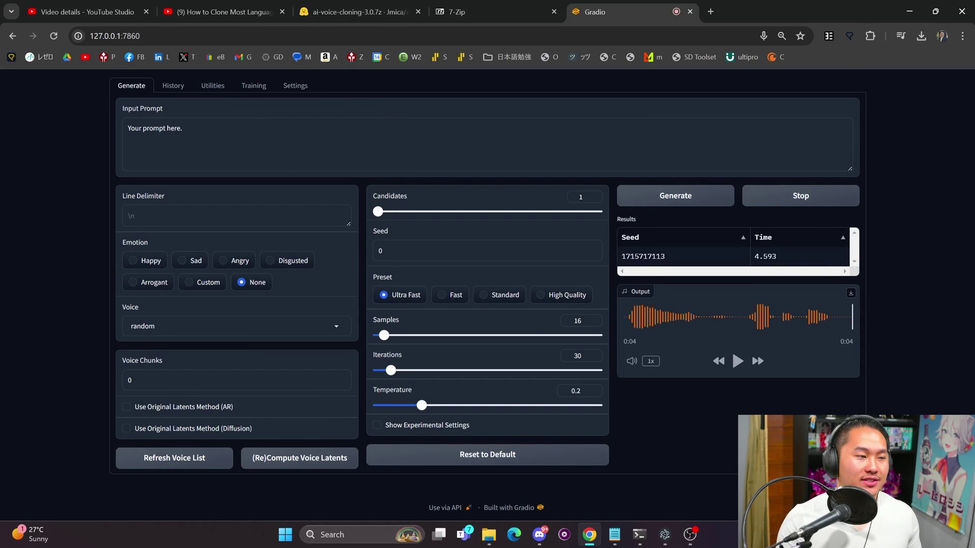